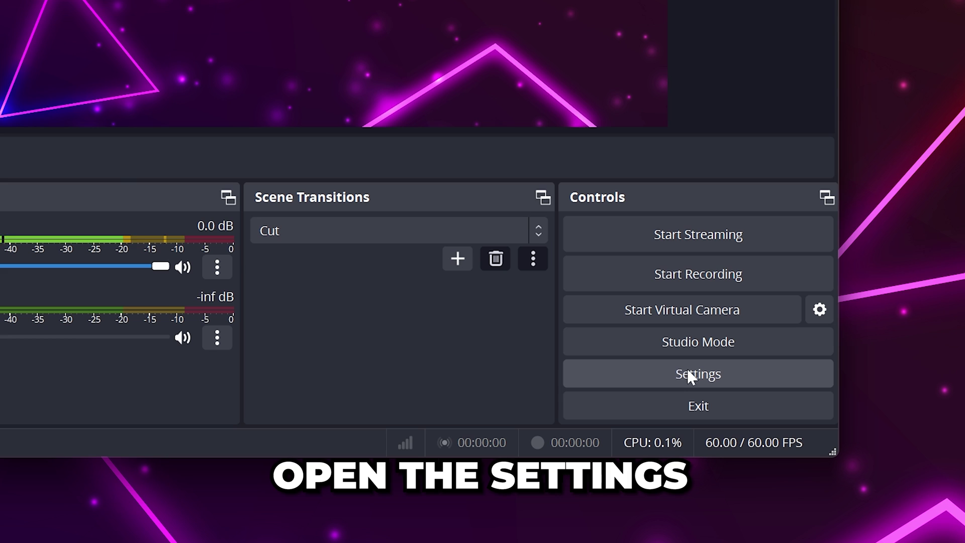
Switch the Output Mode to Advanced and show the Recording settings (D:/Recordings, MPEG-4, NVENC H.264).
click(672, 373)
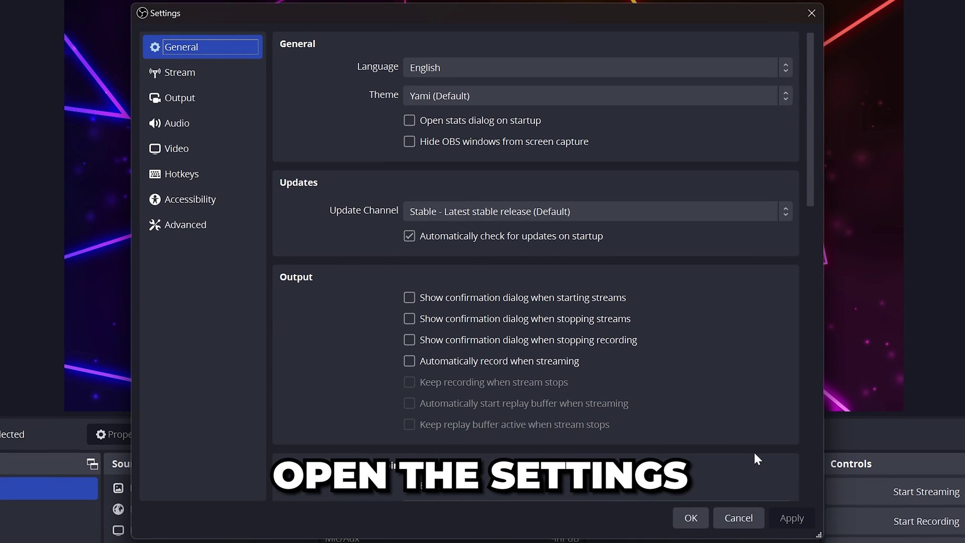
click(201, 104)
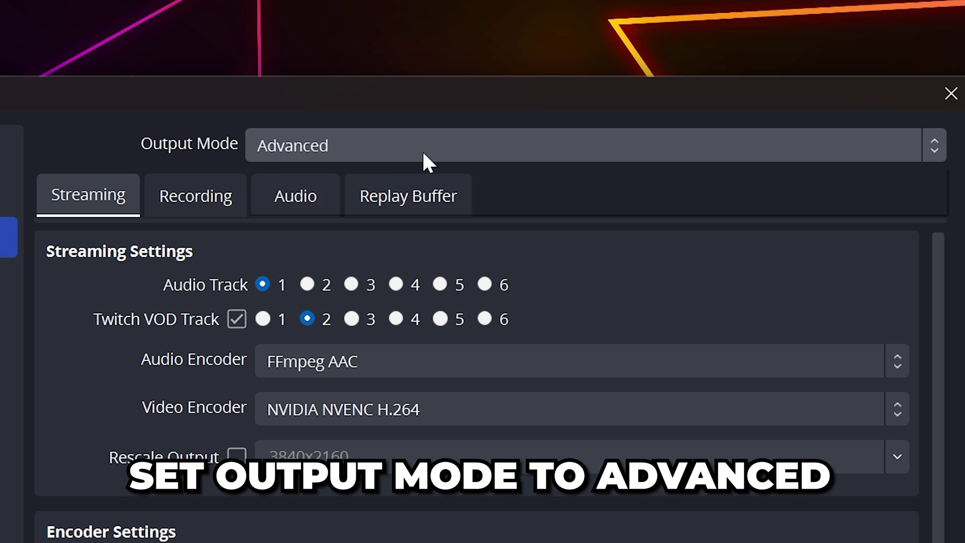
click(499, 48)
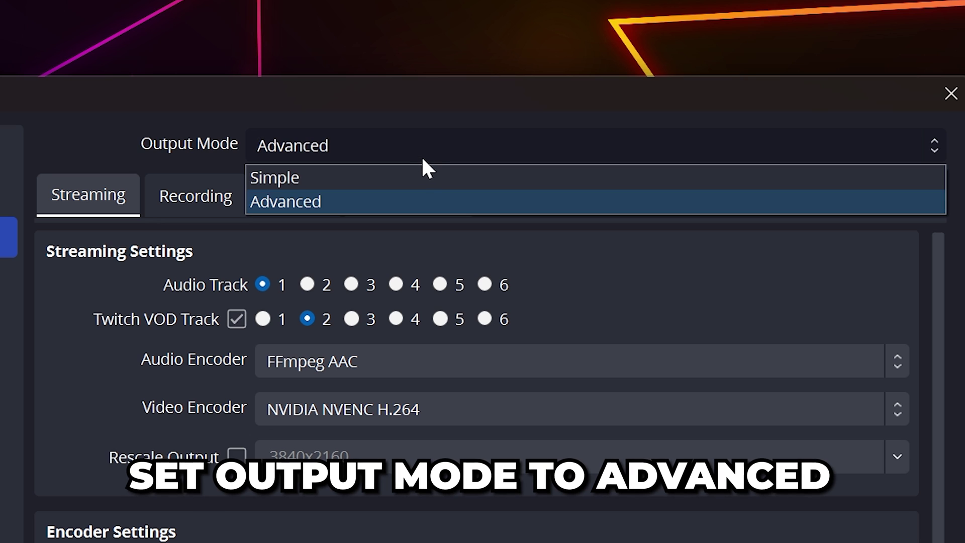
click(305, 203)
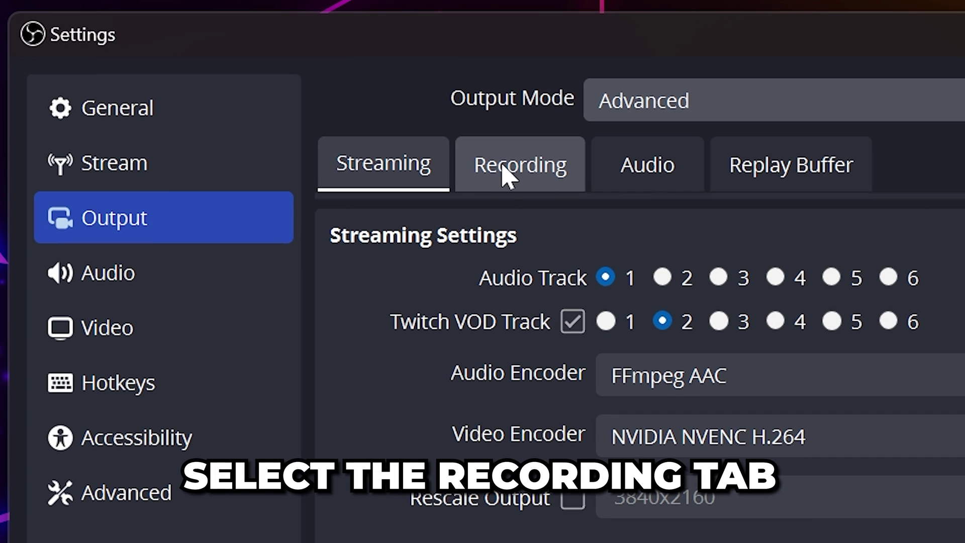
click(509, 174)
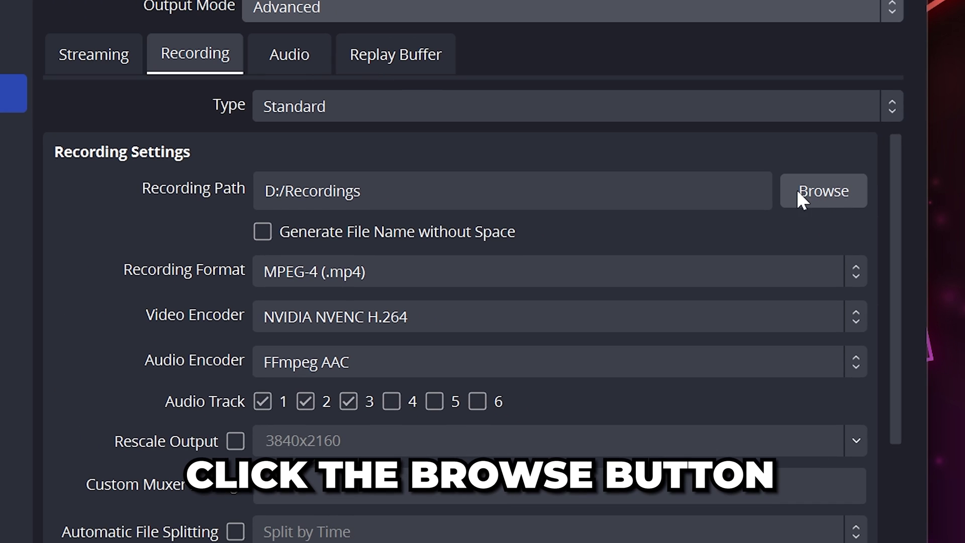
click(824, 193)
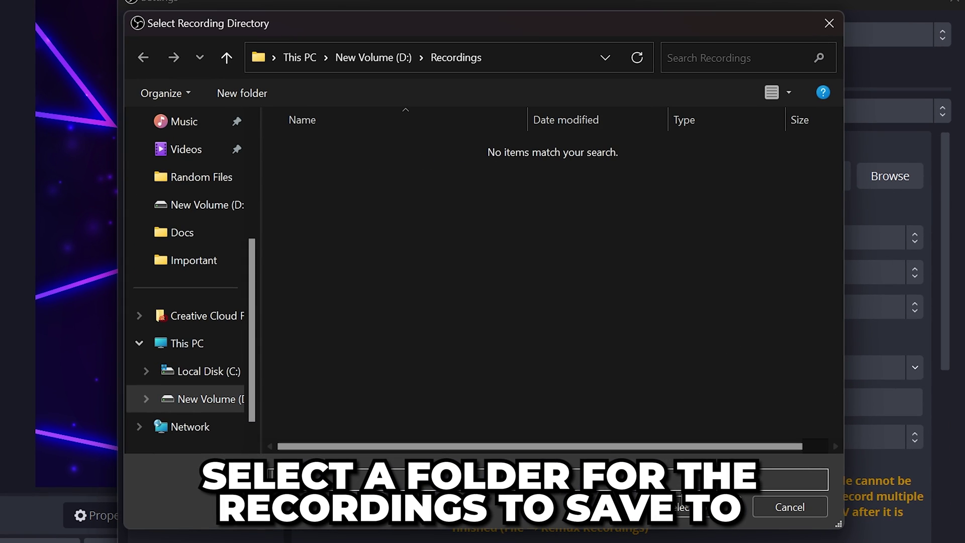
click(701, 506)
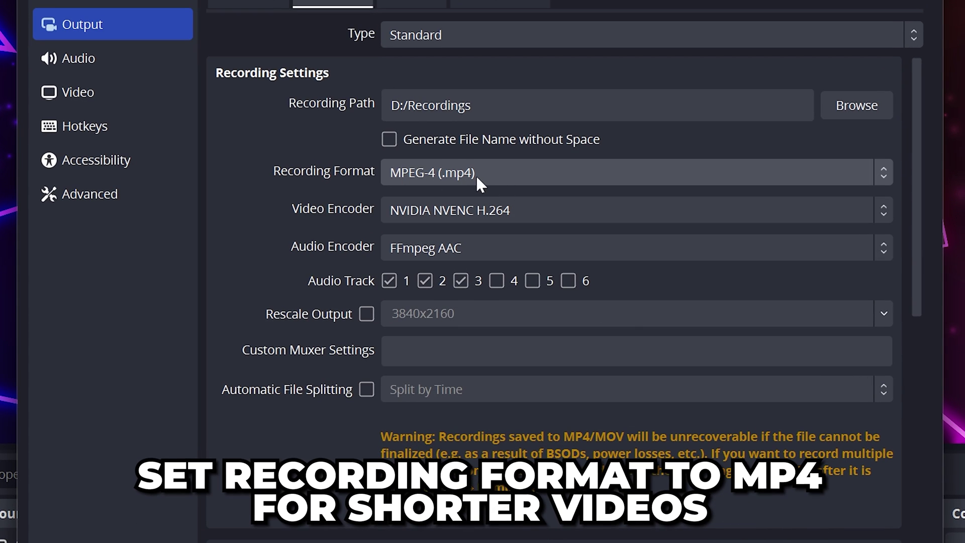
click(477, 173)
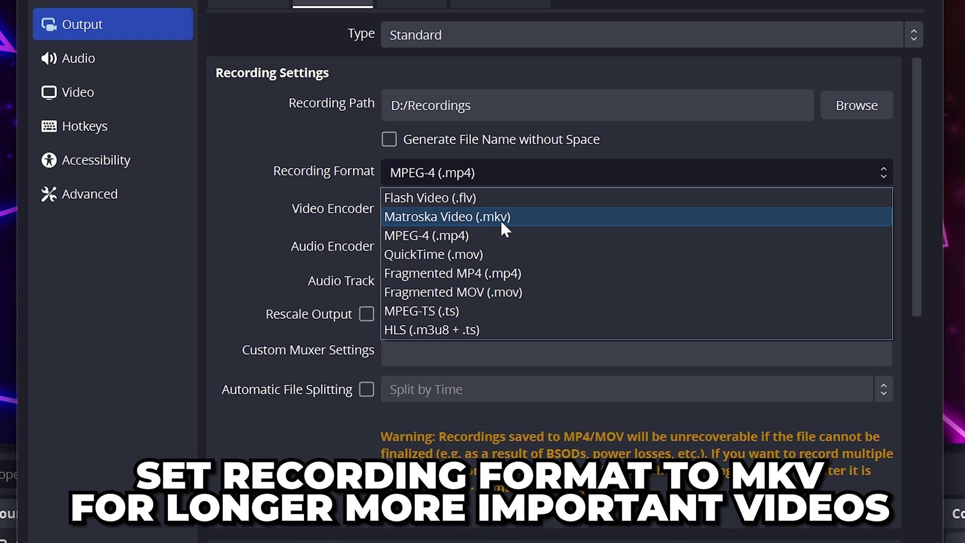
click(456, 236)
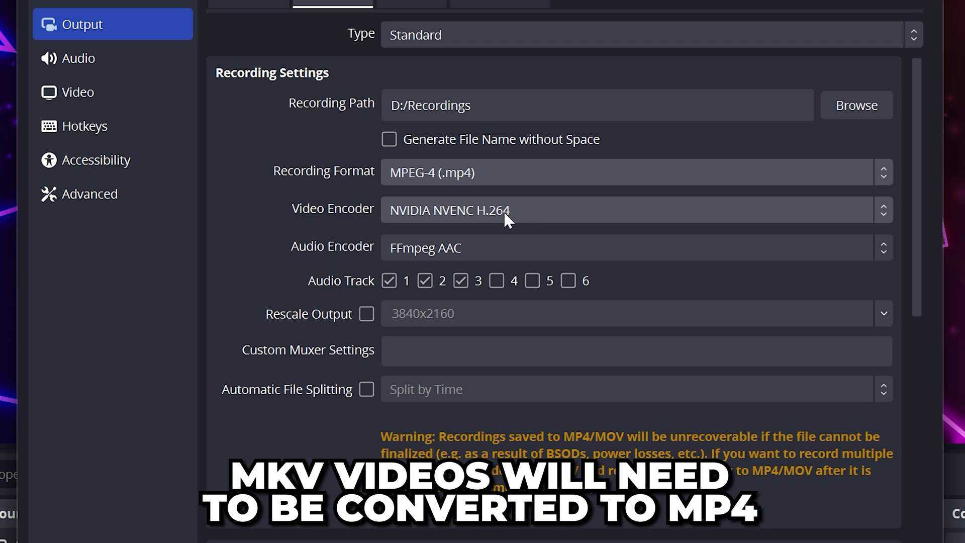
click(545, 219)
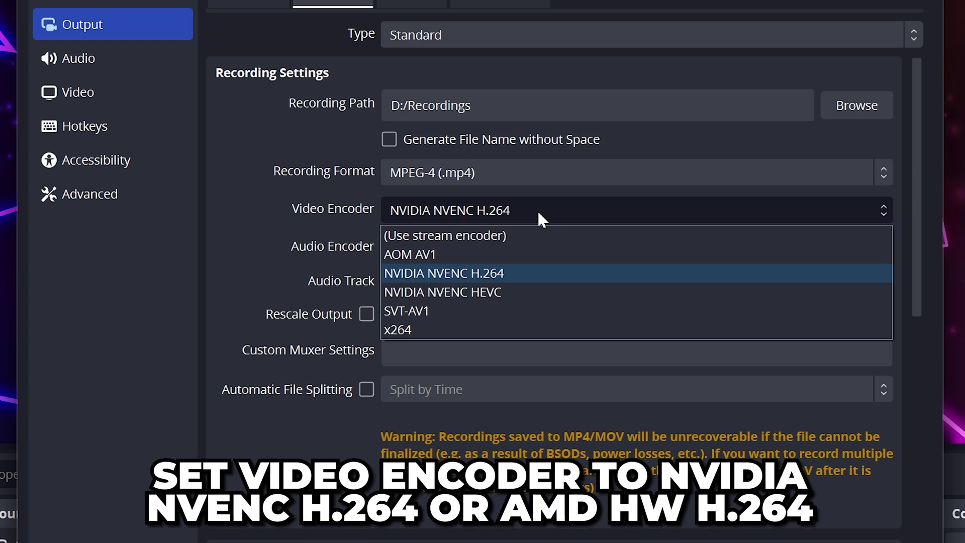
click(467, 274)
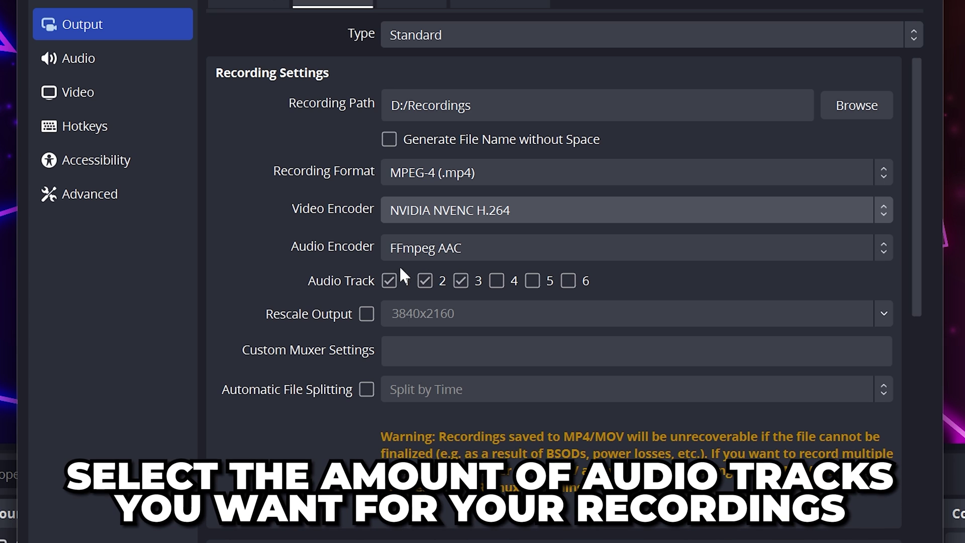
click(461, 282)
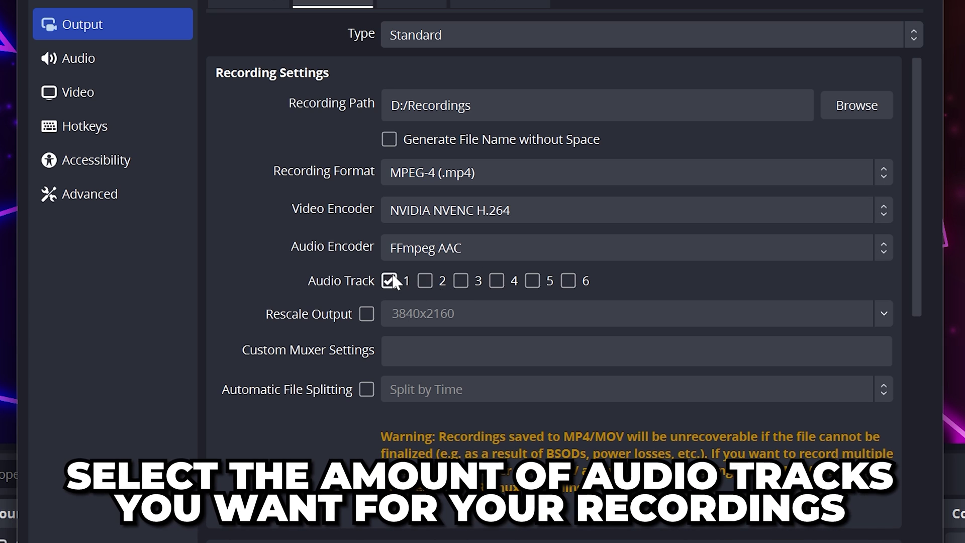
click(435, 280)
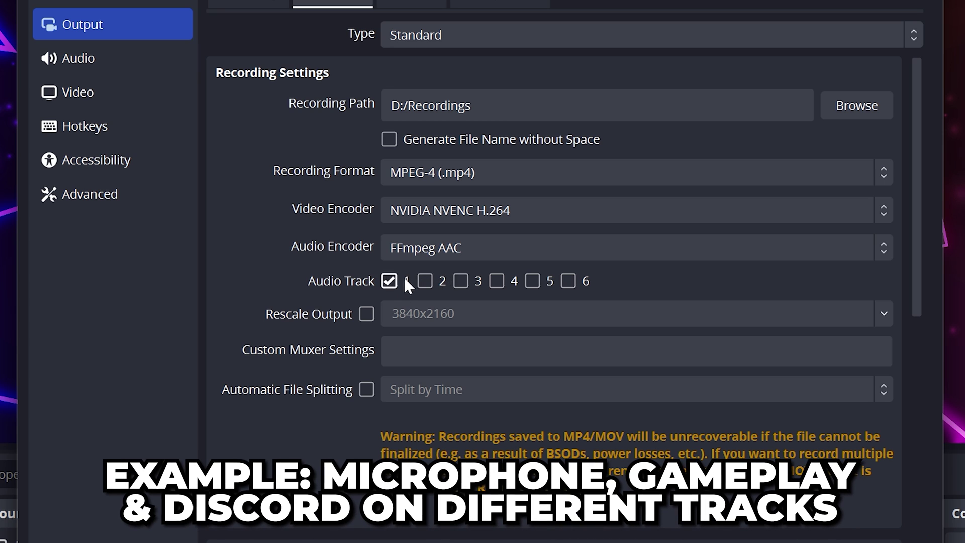
click(426, 281)
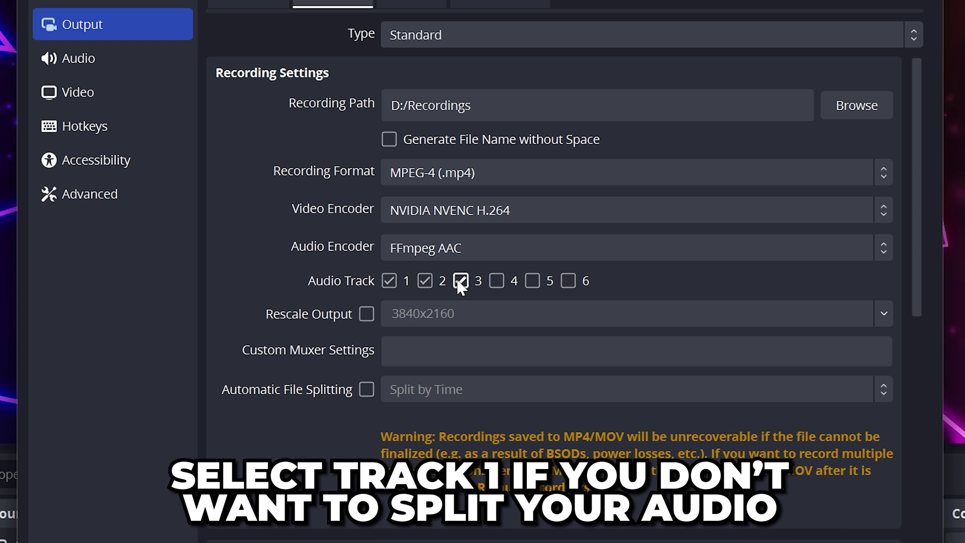
click(436, 280)
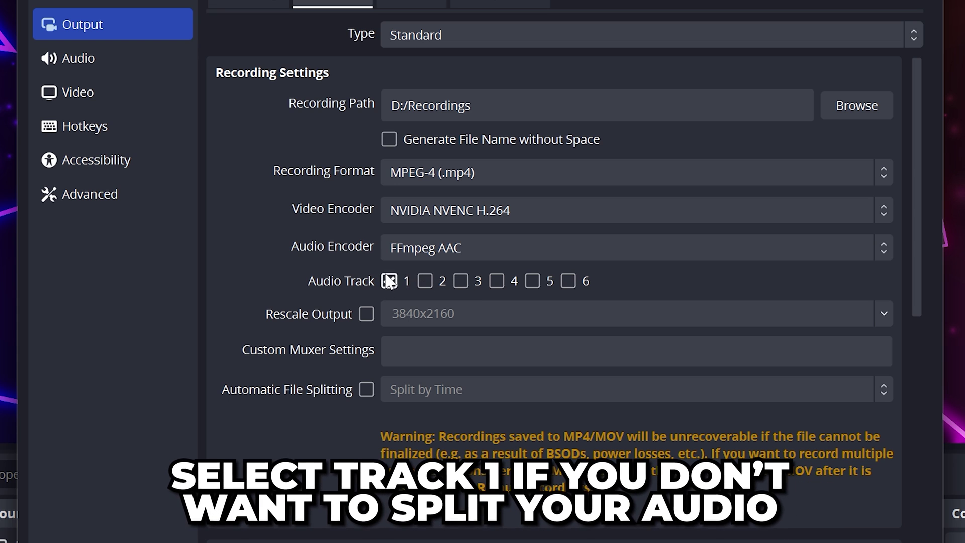
click(424, 281)
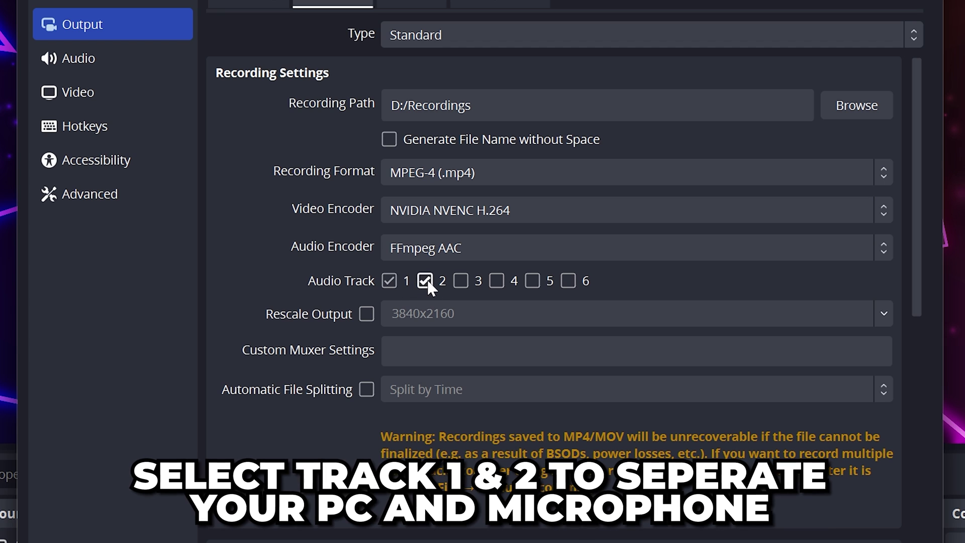
click(460, 282)
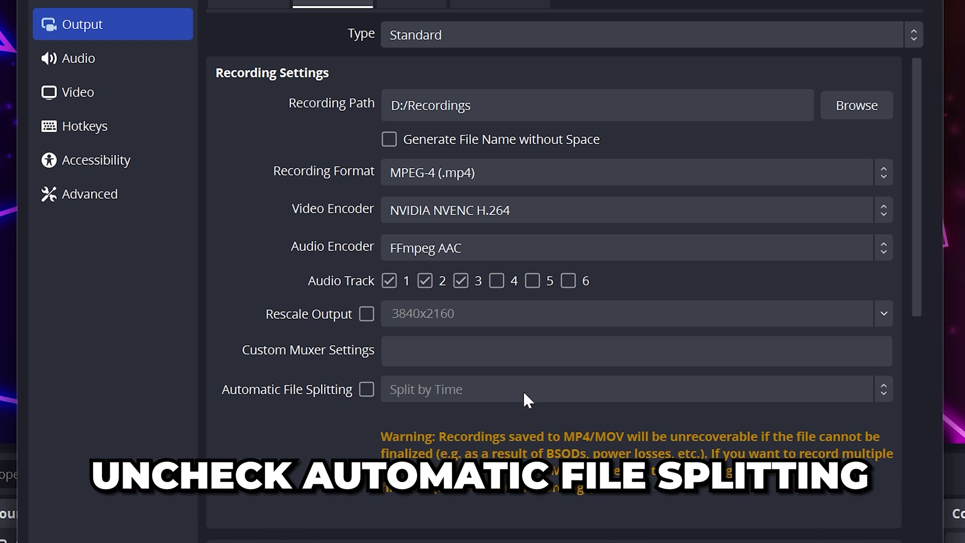
Set the recording encoder to CQP level 15 with two-pass quarter-resolution multipass, and apply.
drag(913, 286, 870, 495)
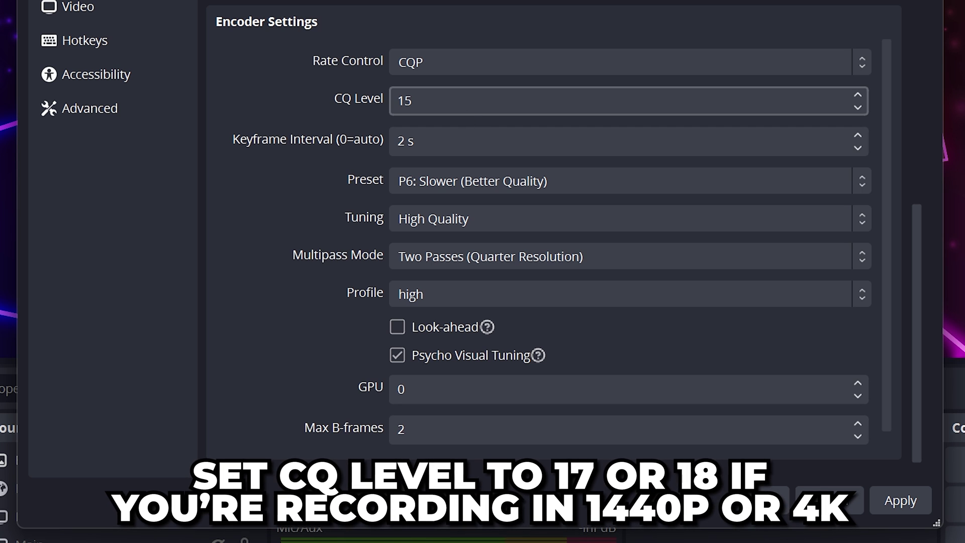
click(483, 141)
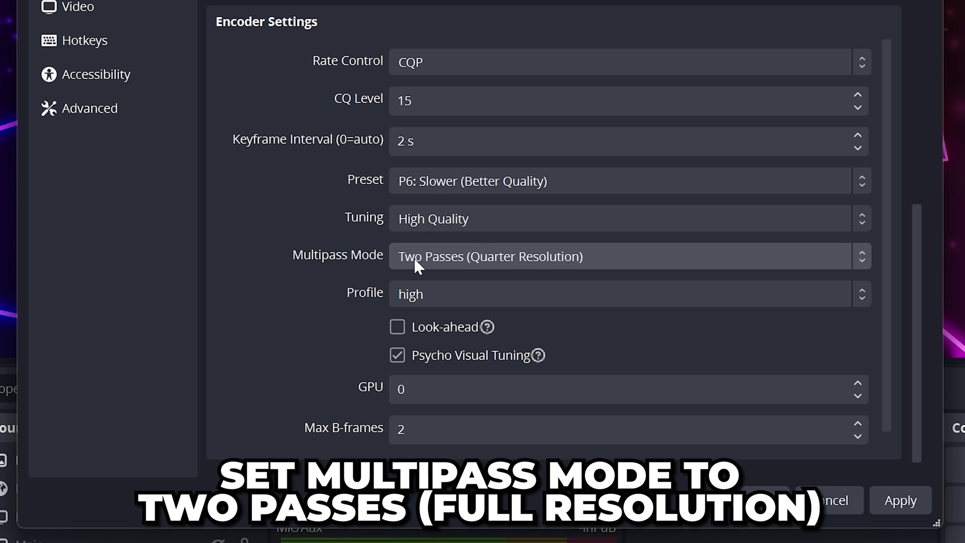
click(587, 258)
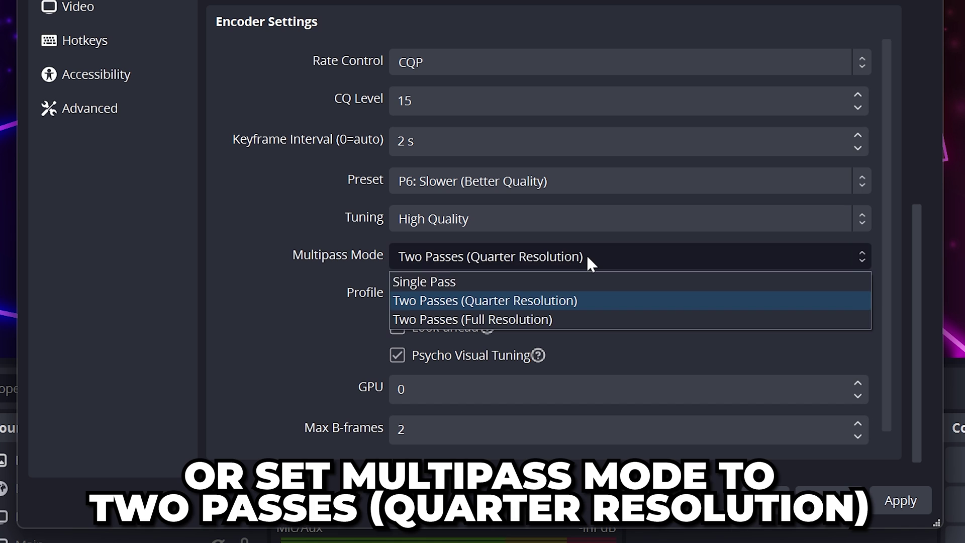
click(587, 257)
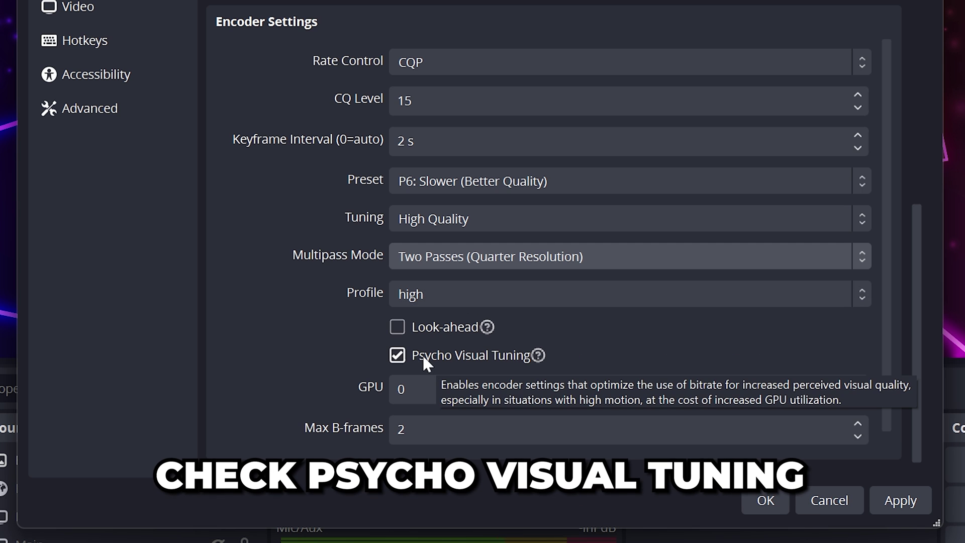
scroll(684, 337, down, 1)
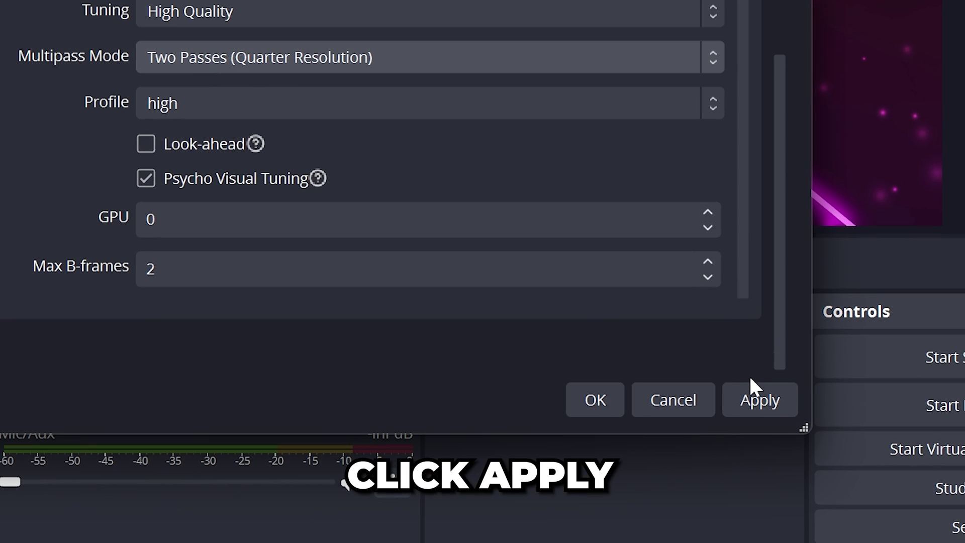
click(900, 500)
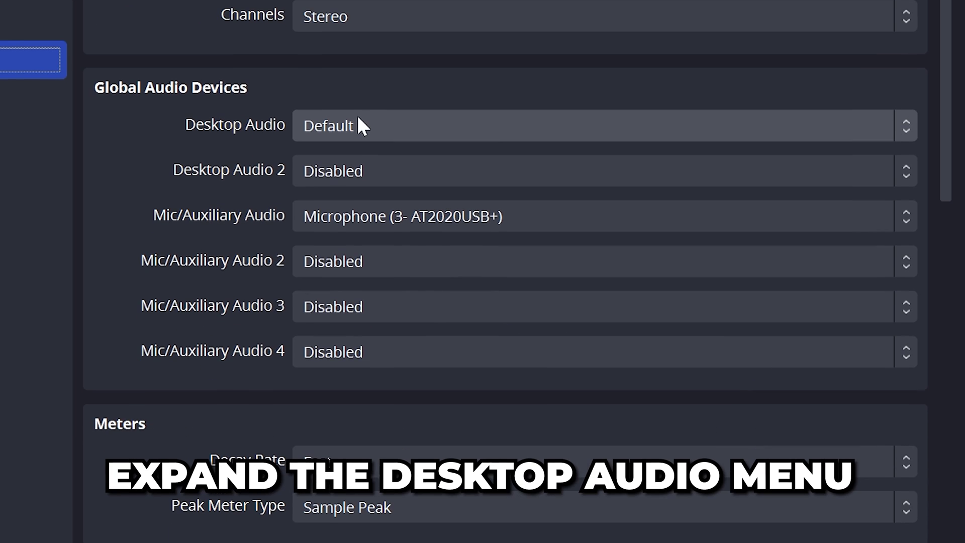
Set Desktop Audio to Digital Audio (S/PDIF).
click(325, 257)
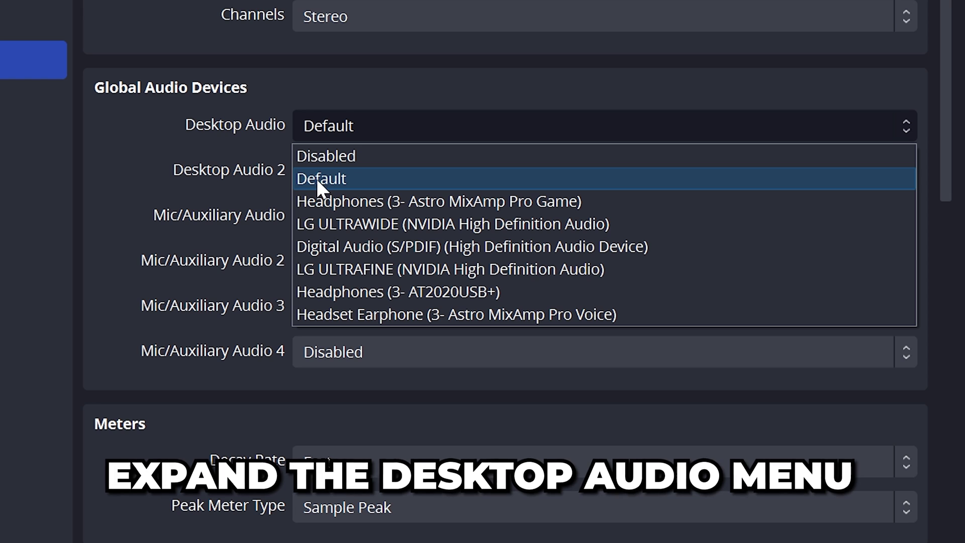
click(340, 178)
click(360, 126)
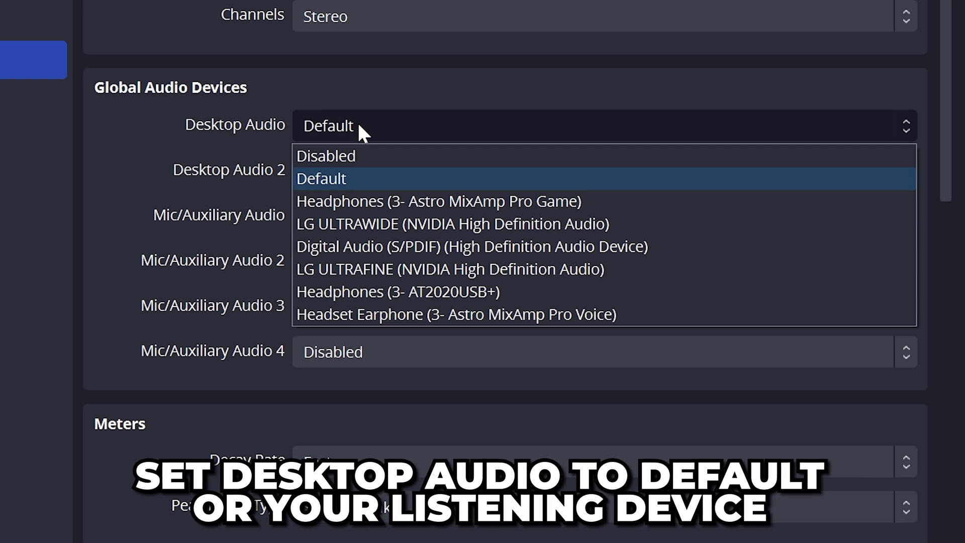
click(375, 245)
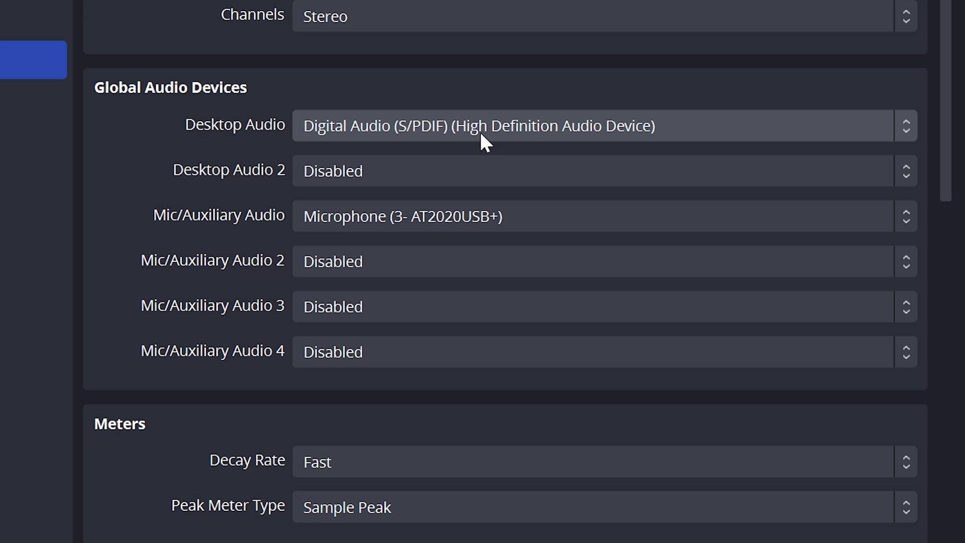
Set Desktop Audio 2 to Headset Earphone (Astro MixAmp Pro Voice).
click(385, 165)
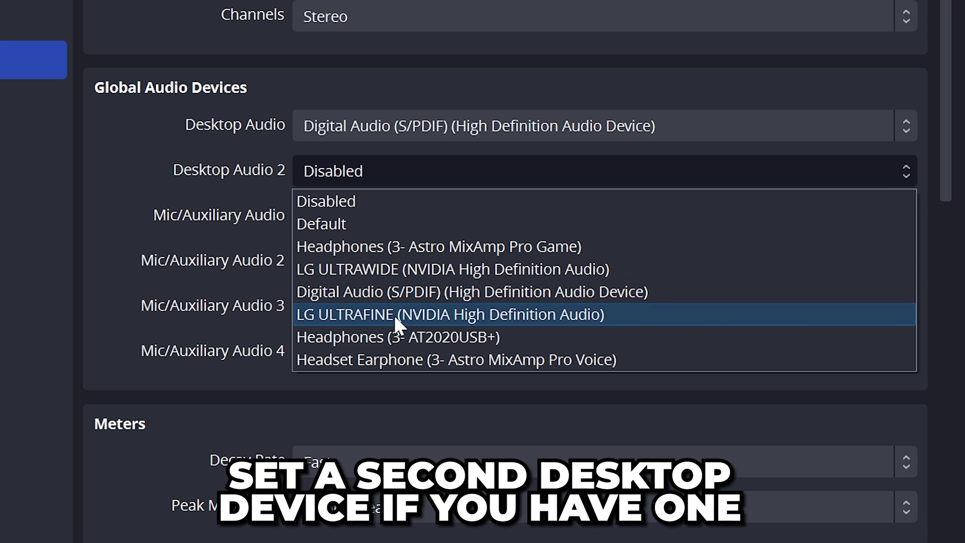
click(387, 356)
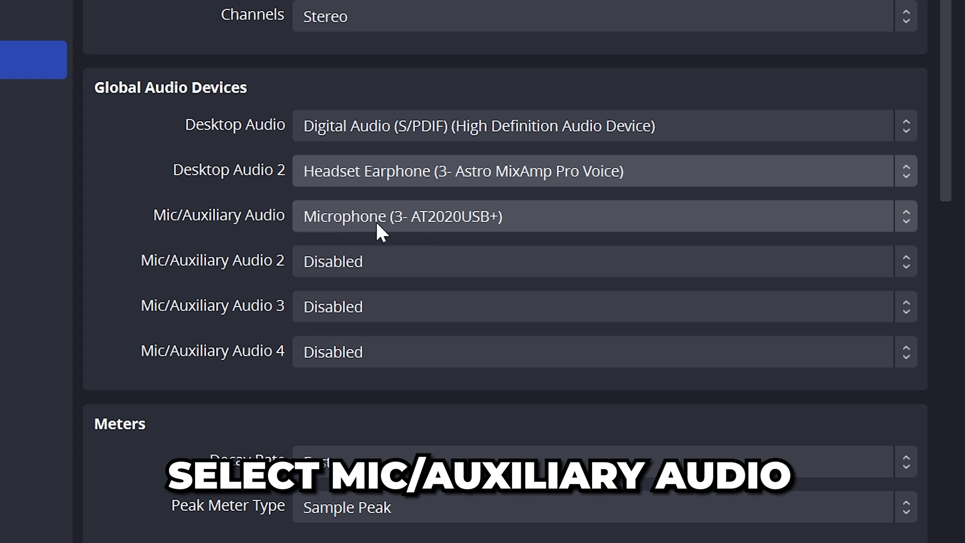
click(360, 219)
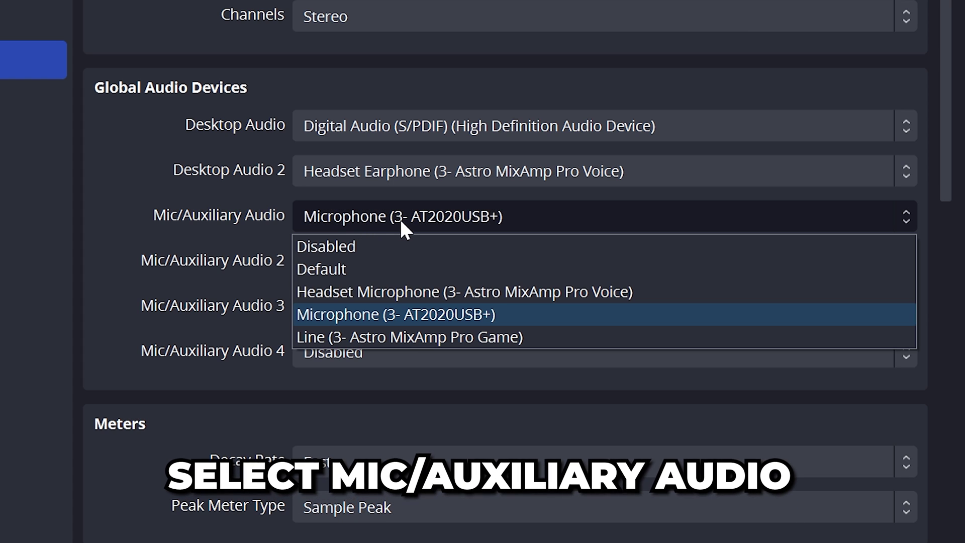
Keep the AT2020USB+ mic, apply the audio settings, and check the 3840x2160 base canvas.
click(402, 314)
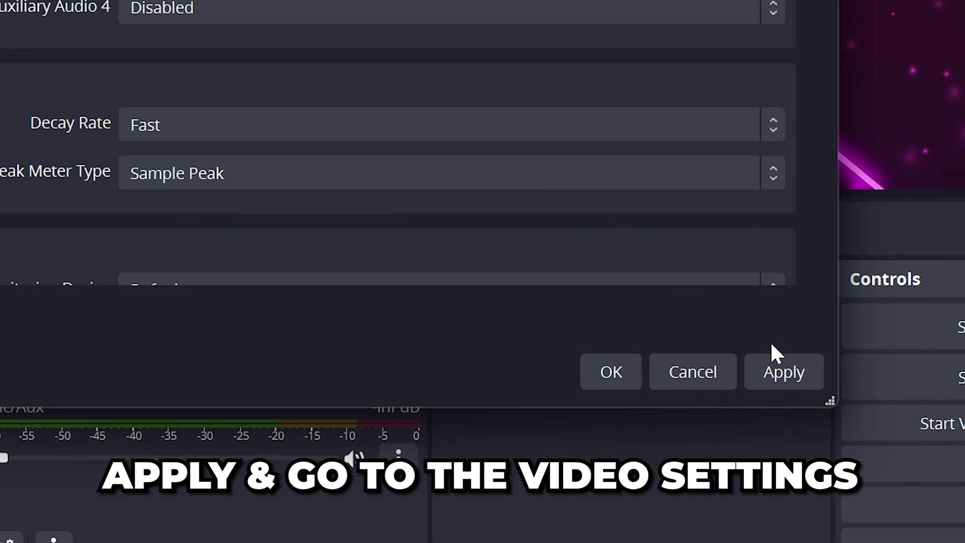
click(783, 370)
click(356, 203)
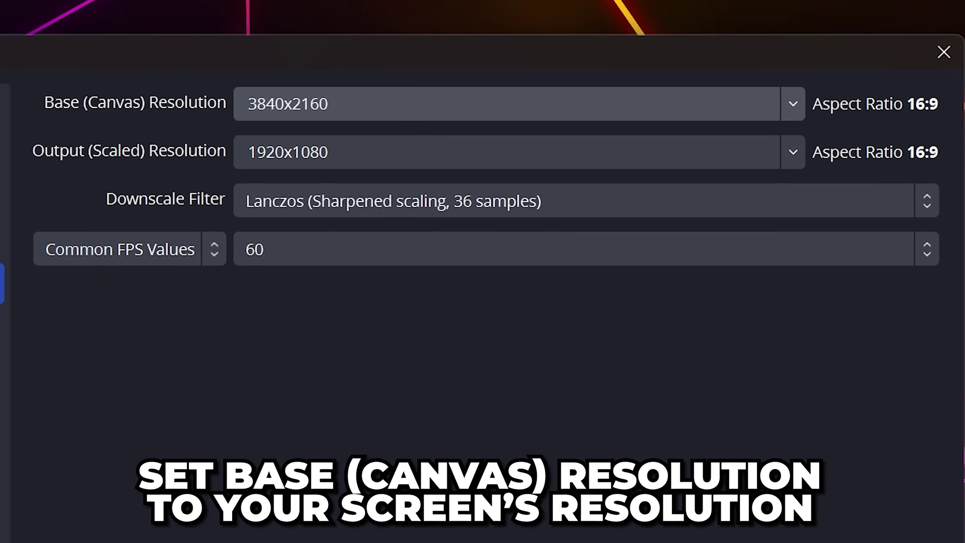
drag(749, 20, 665, 20)
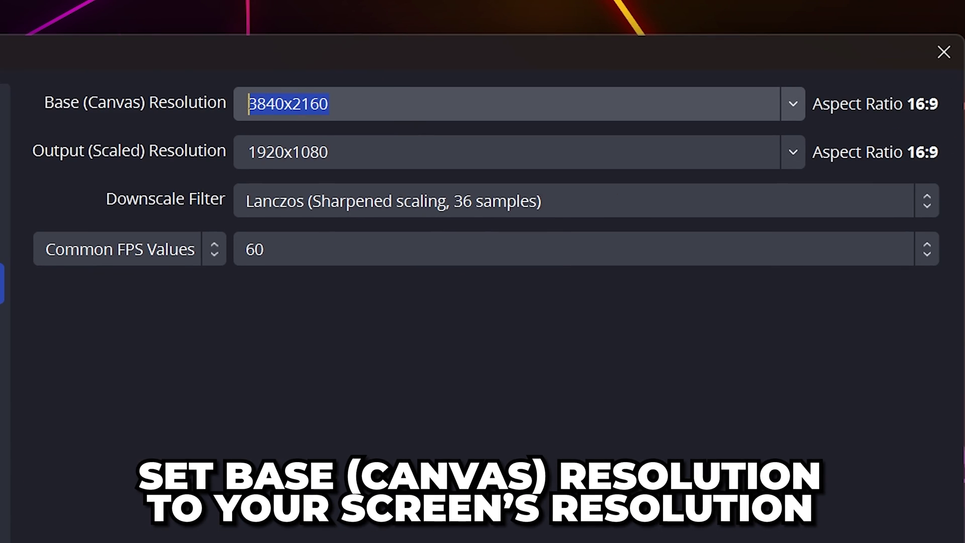
click(330, 103)
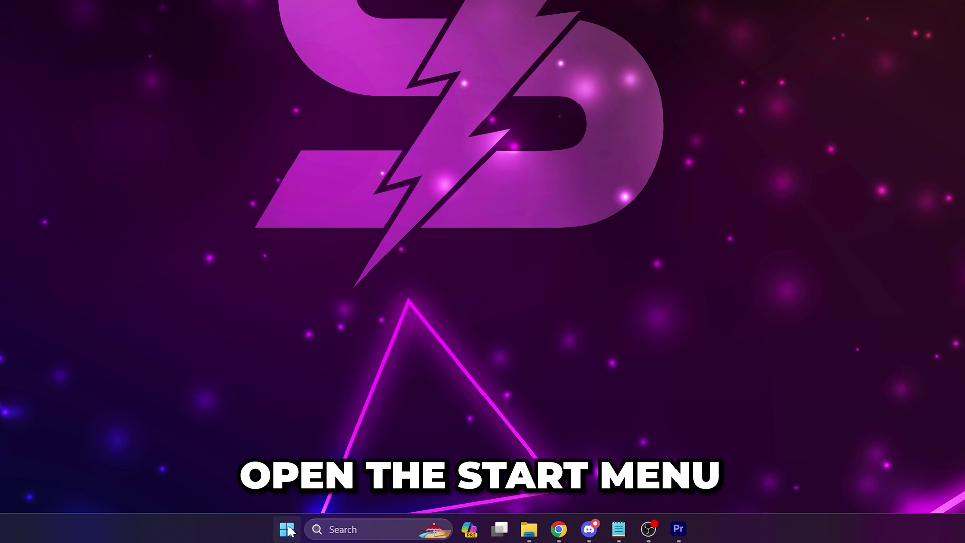
Check in Windows Display settings that monitor 3 runs at 3840 × 2160.
key(super)
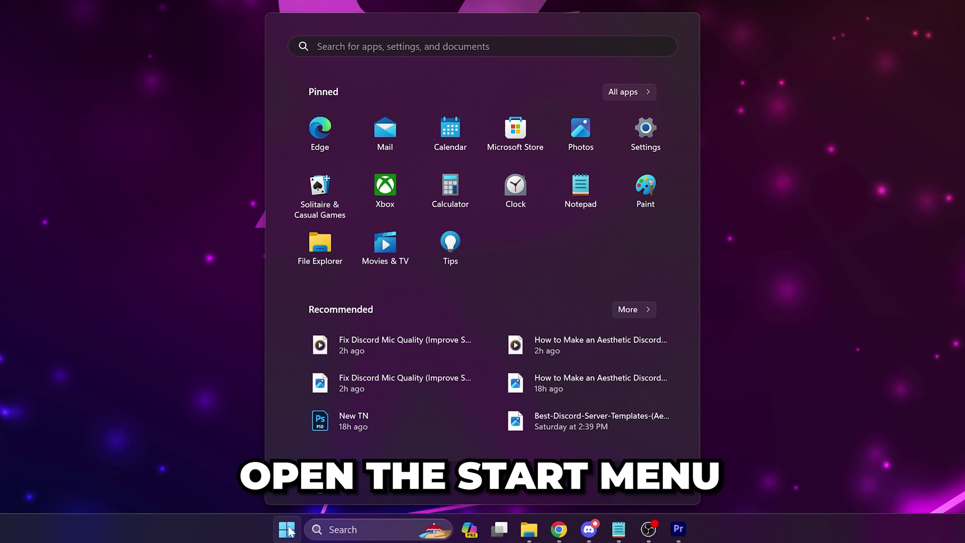
text(display settings)
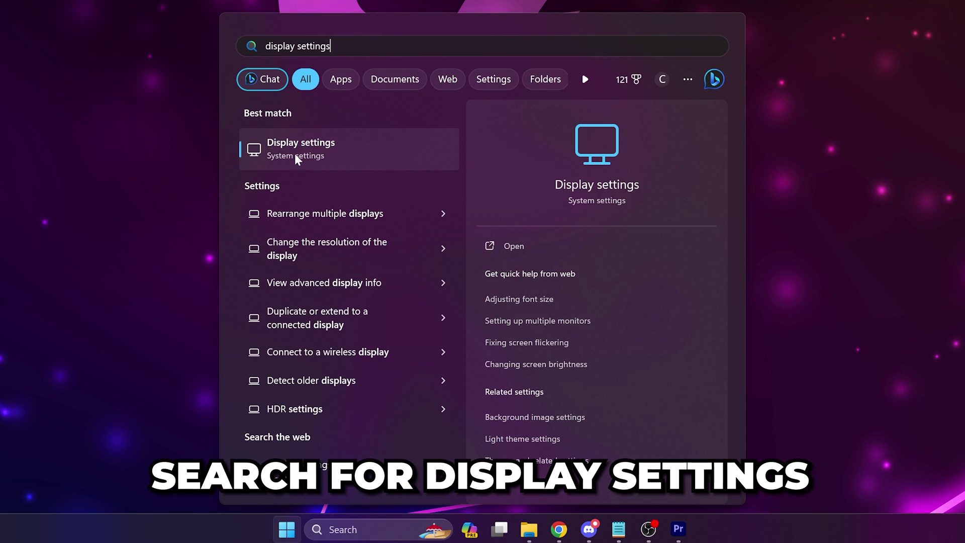
click(319, 150)
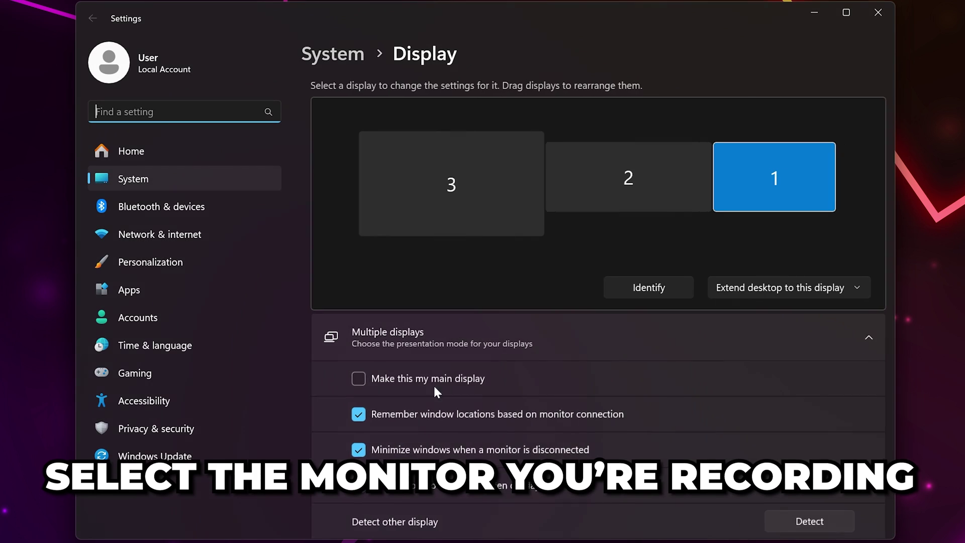
click(458, 195)
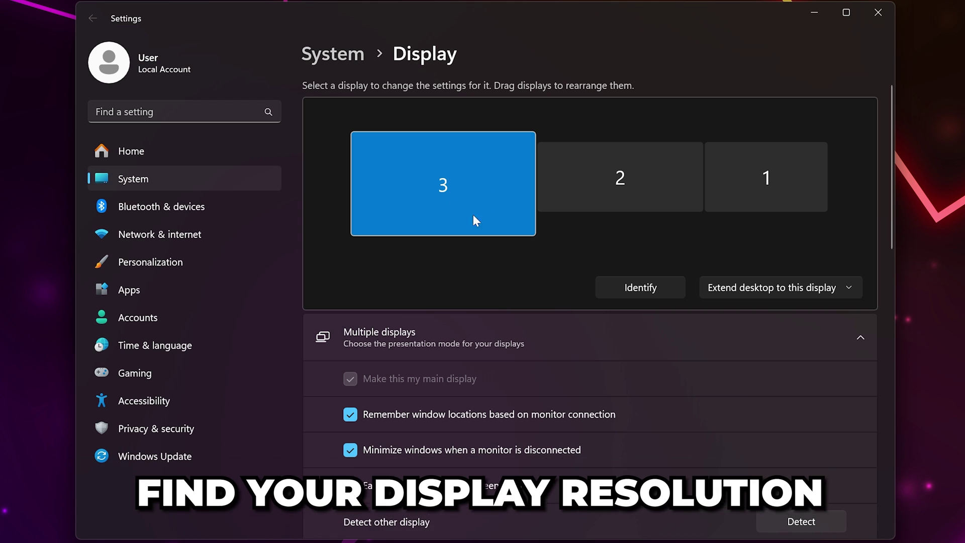
scroll(518, 346, down, 8)
scroll(548, 339, down, 3)
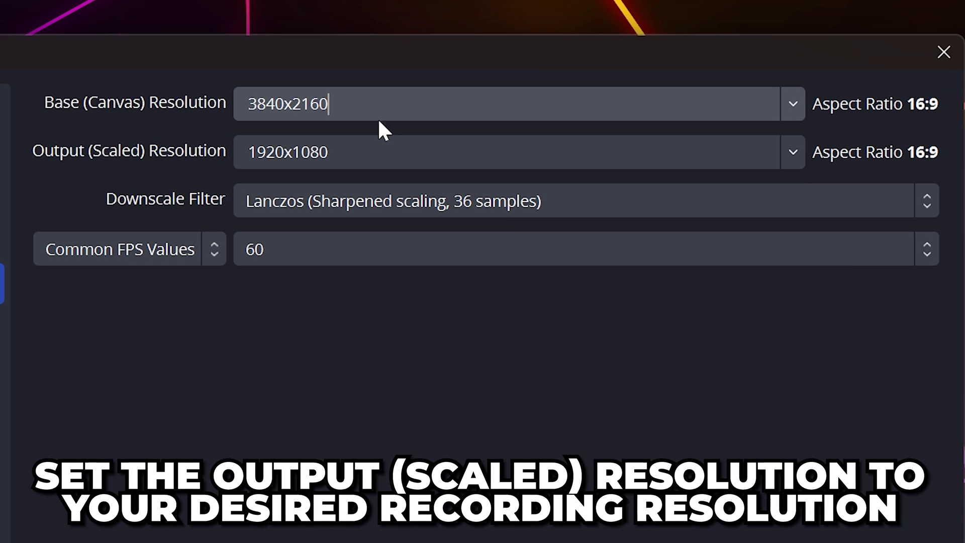
Confirm the Output (Scaled) Resolution is 1920x1080 on the 3840x2160 canvas.
click(327, 151)
drag(329, 152, 248, 152)
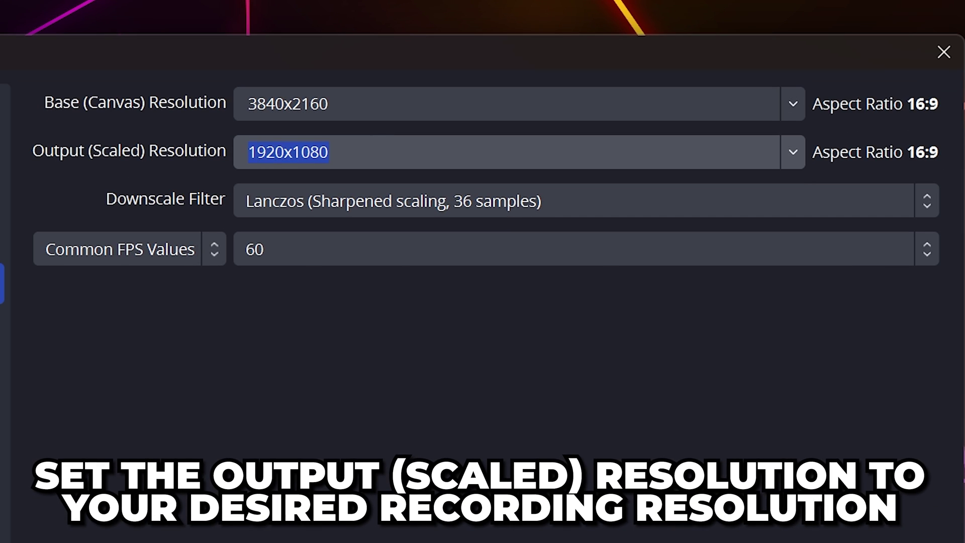
click(329, 152)
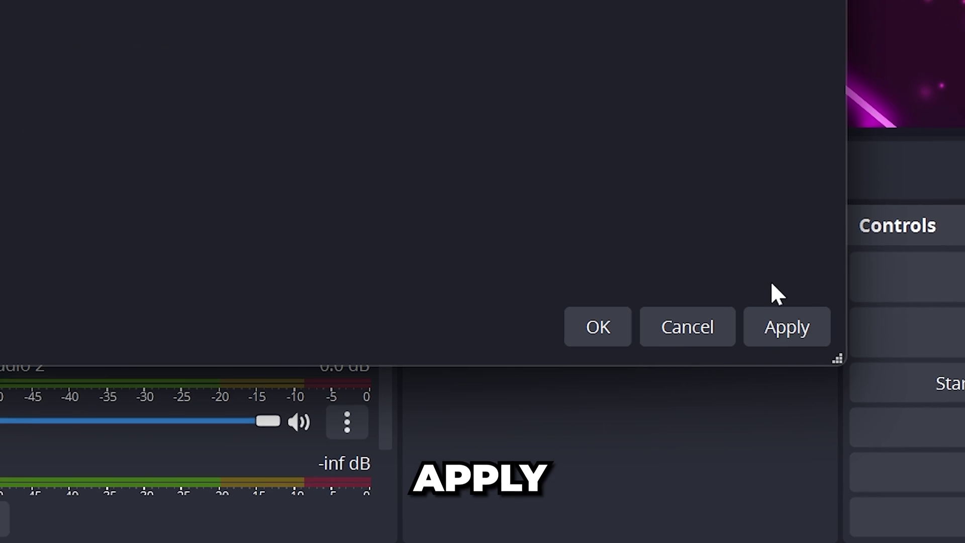
Apply the video settings and filter the hotkey list by 'record'.
click(790, 325)
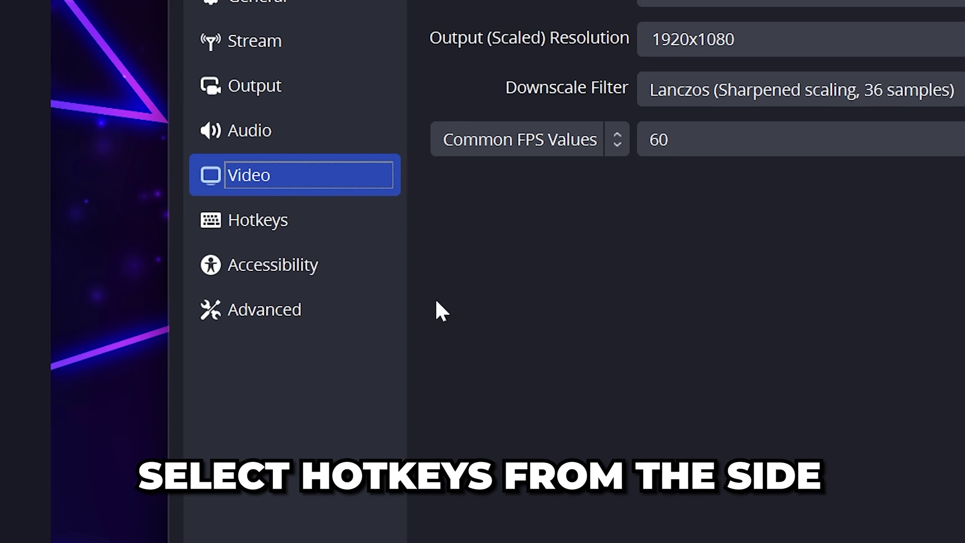
click(325, 223)
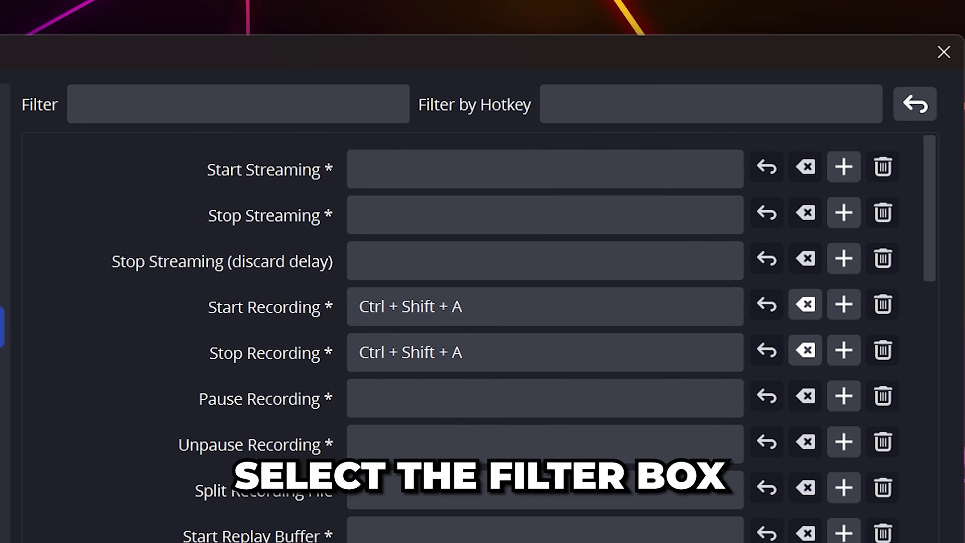
click(528, 20)
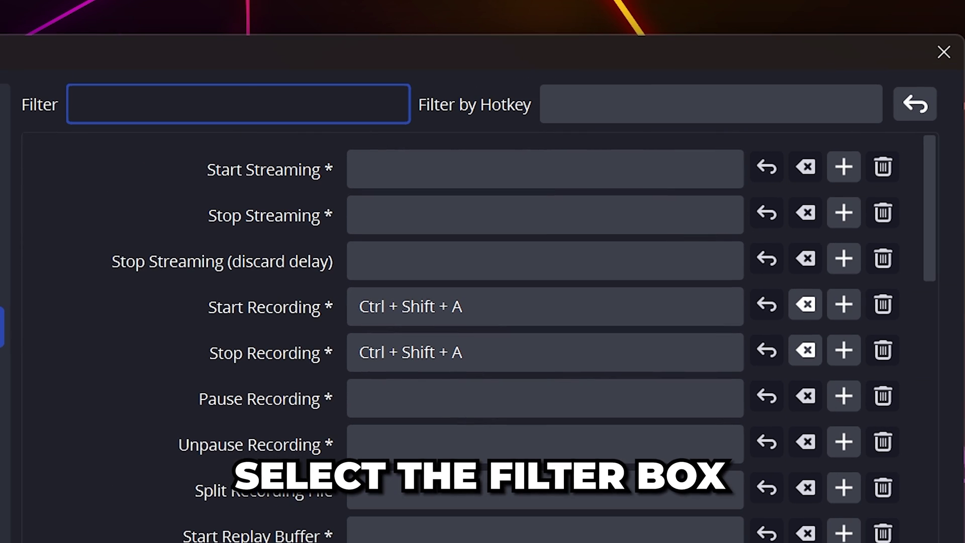
text(recording)
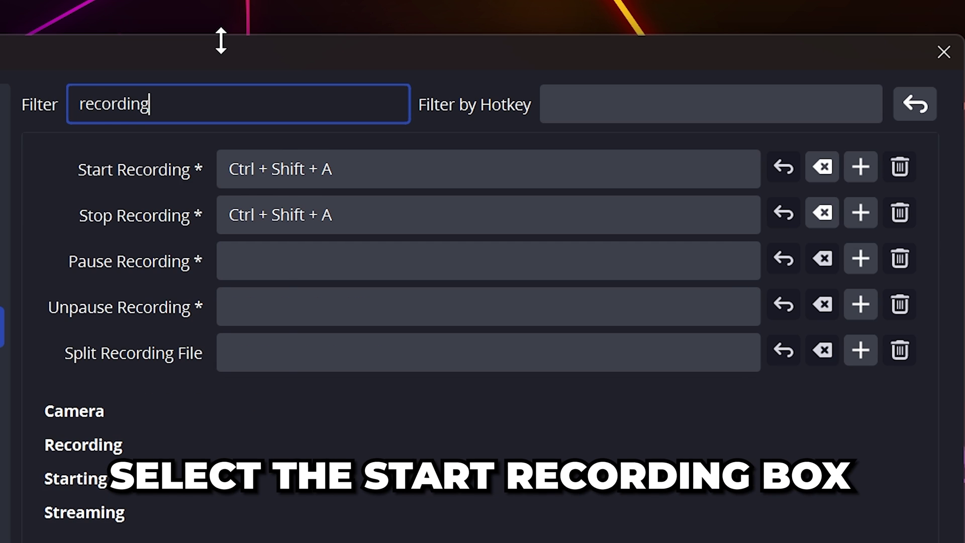
Assign Ctrl+Shift+A to both Start Recording and Stop Recording.
click(333, 169)
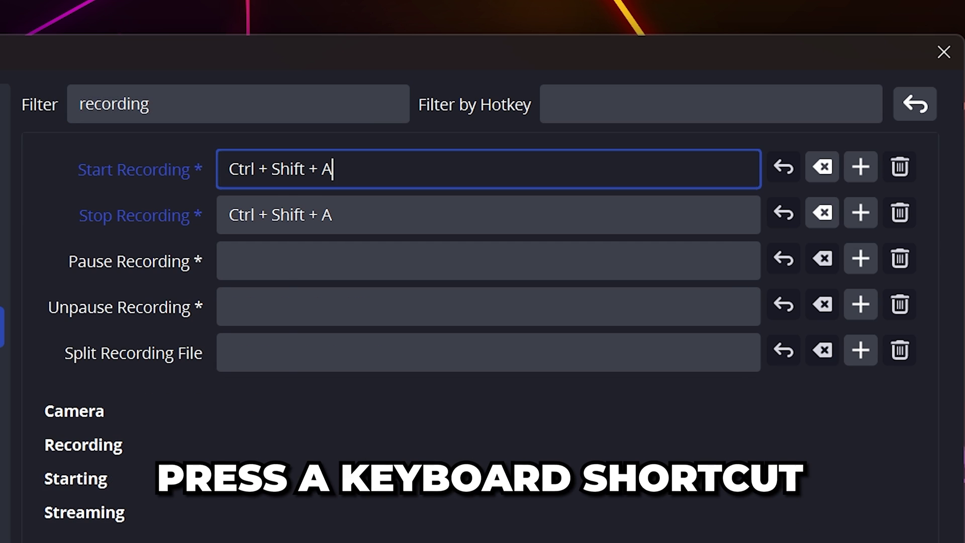
key(ctrl+shift+a)
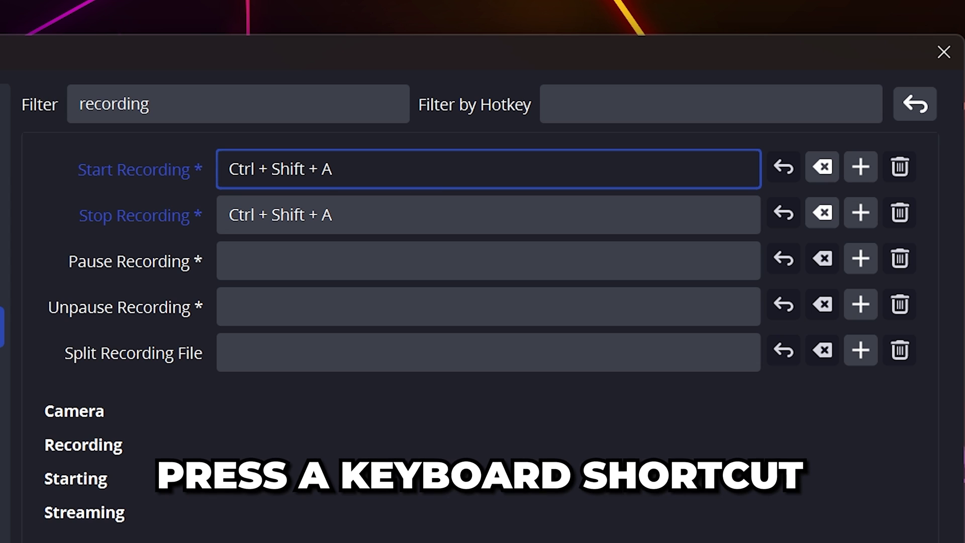
click(431, 201)
key(ctrl+shift+a)
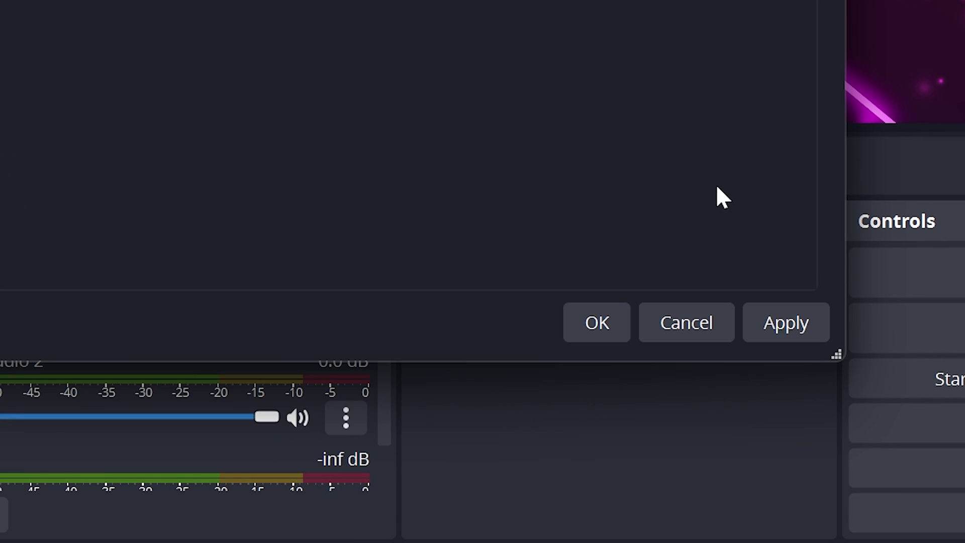
Apply the hotkeys and keep the Advanced Process Priority at Normal.
click(768, 315)
click(172, 200)
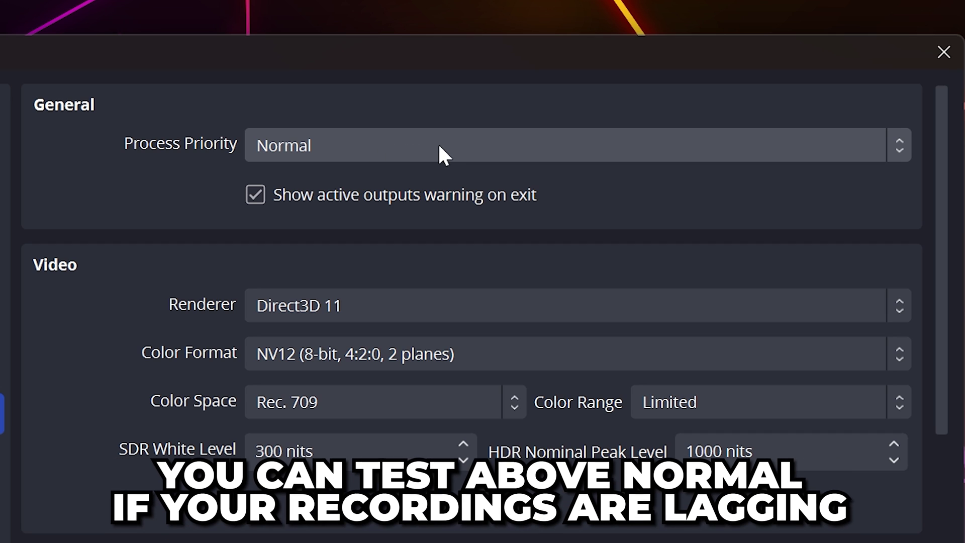
click(440, 145)
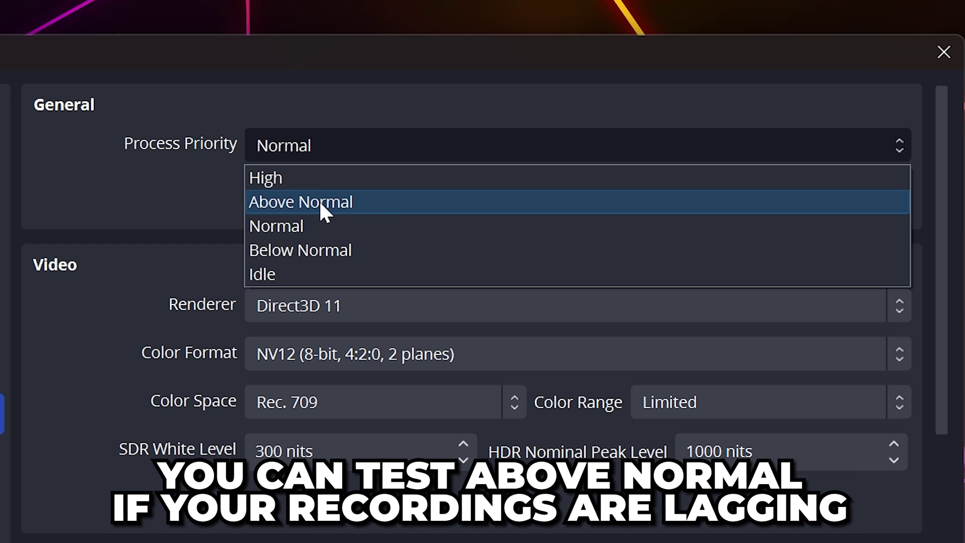
click(284, 226)
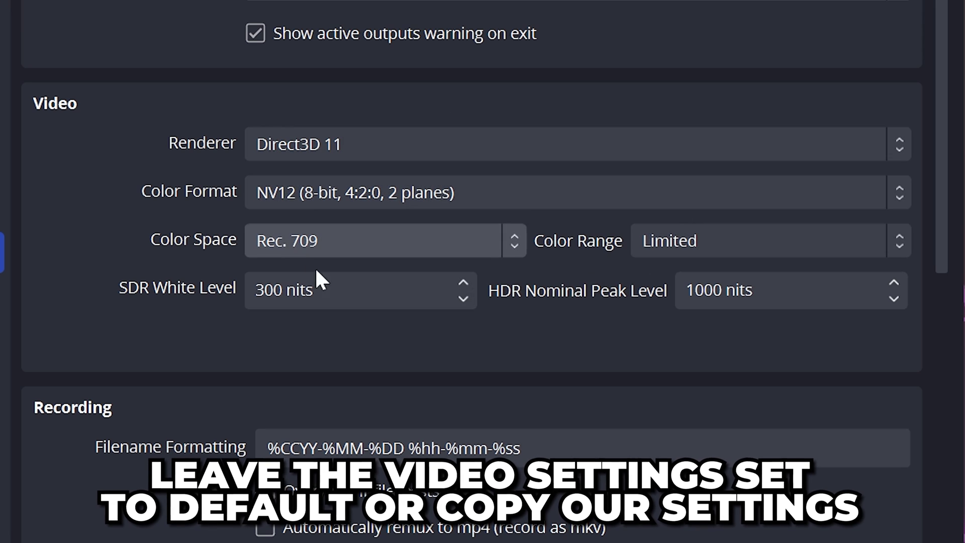
Leave 'Automatically remux to mp4' unchecked.
scroll(570, 431, down, 6)
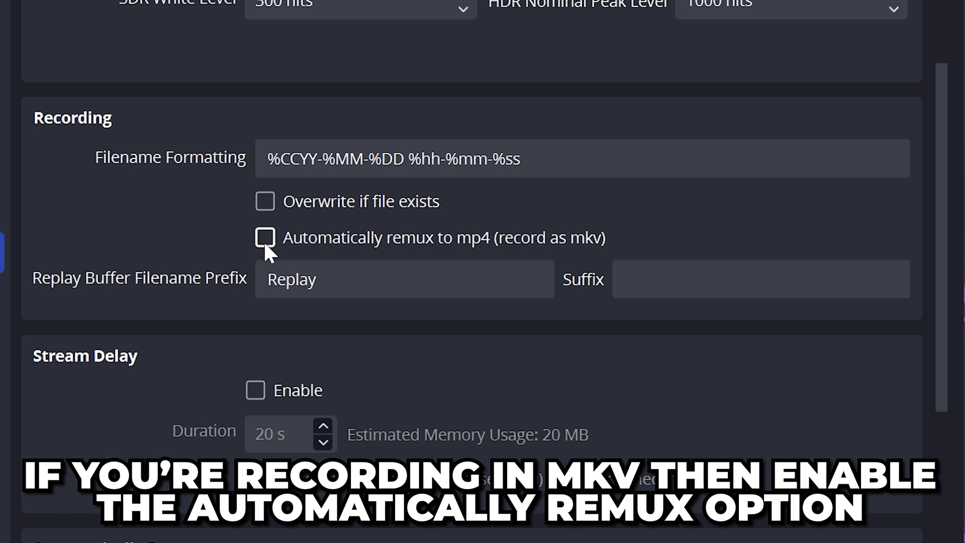
click(266, 236)
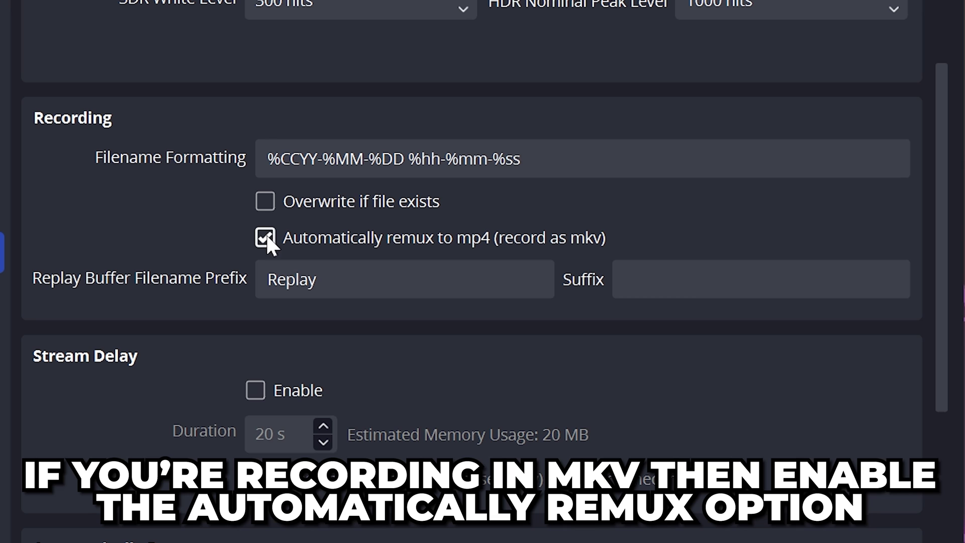
click(266, 237)
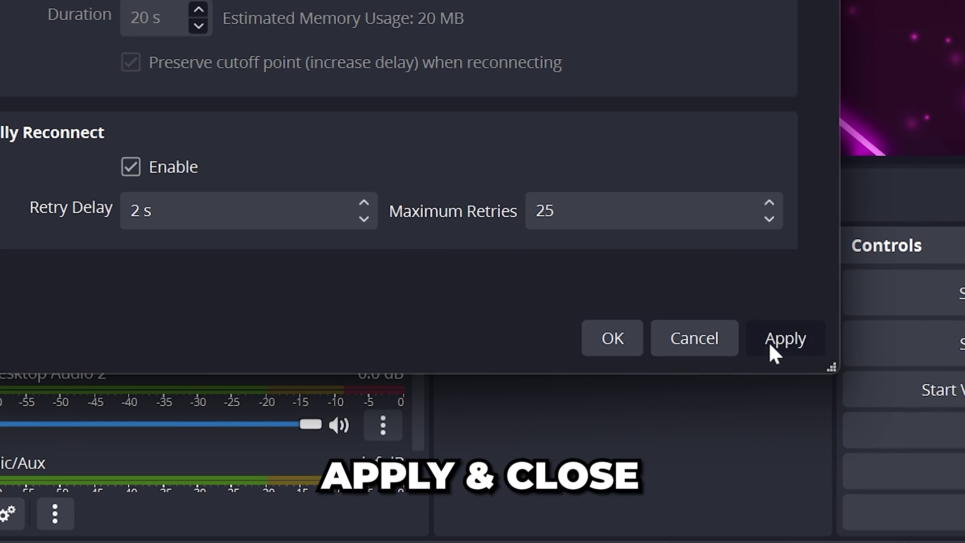
Save and close the settings, and open Advanced Audio Properties from Mic/Aux's menu.
click(769, 342)
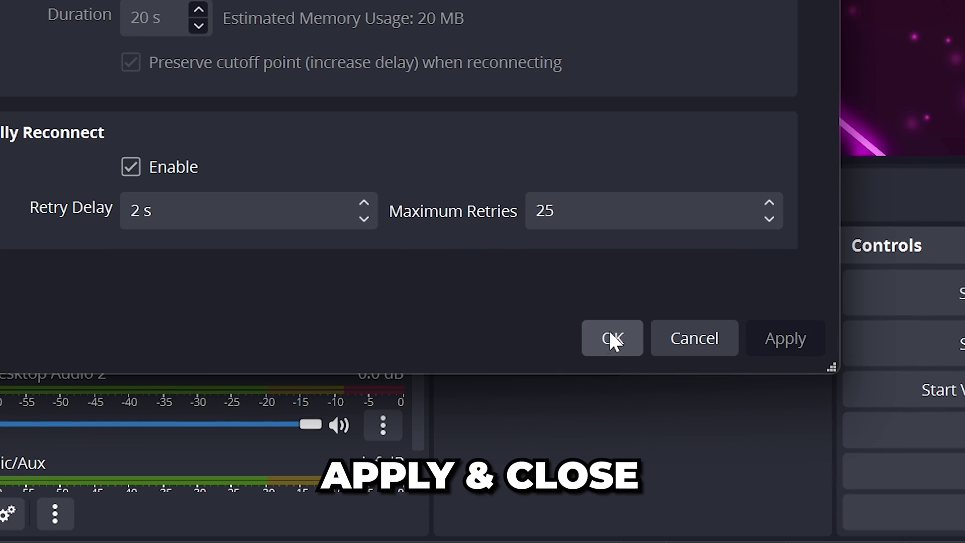
click(611, 340)
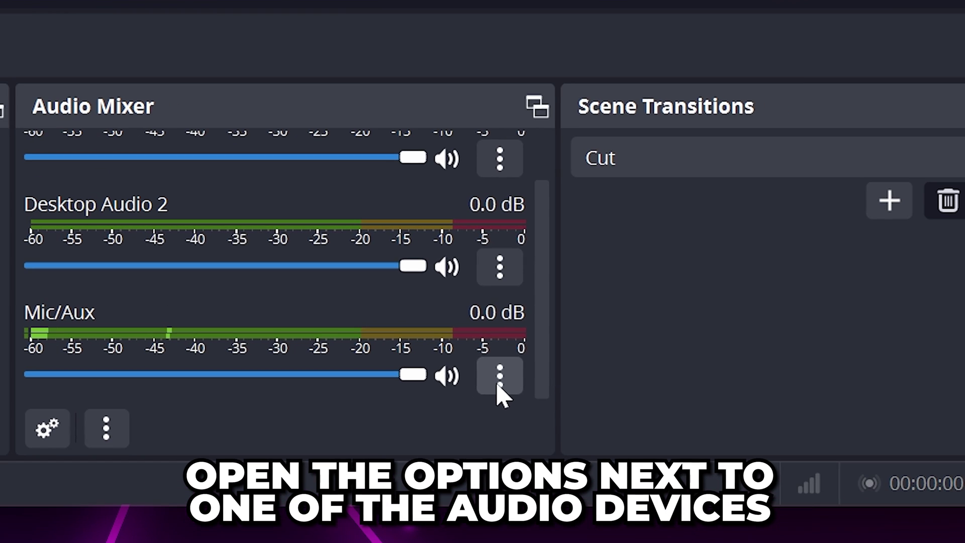
click(673, 376)
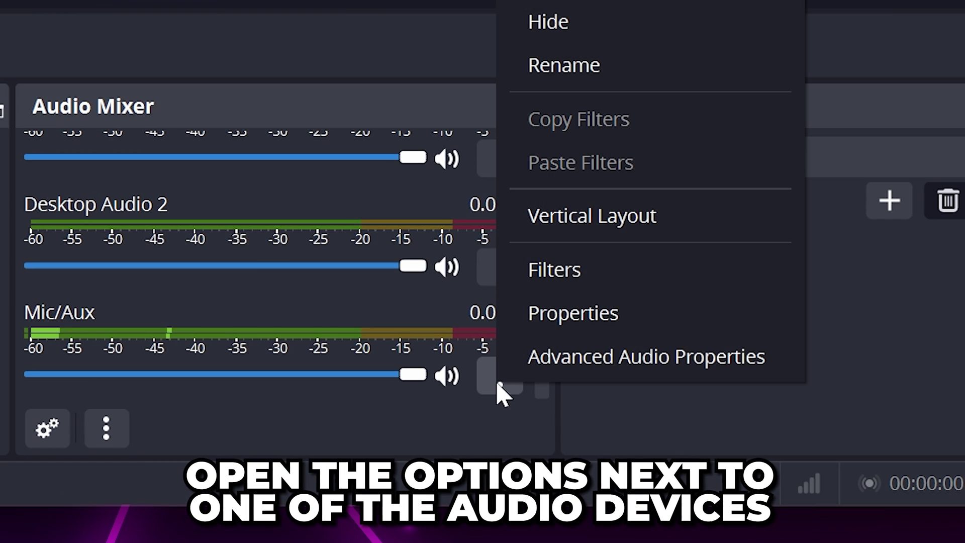
click(642, 365)
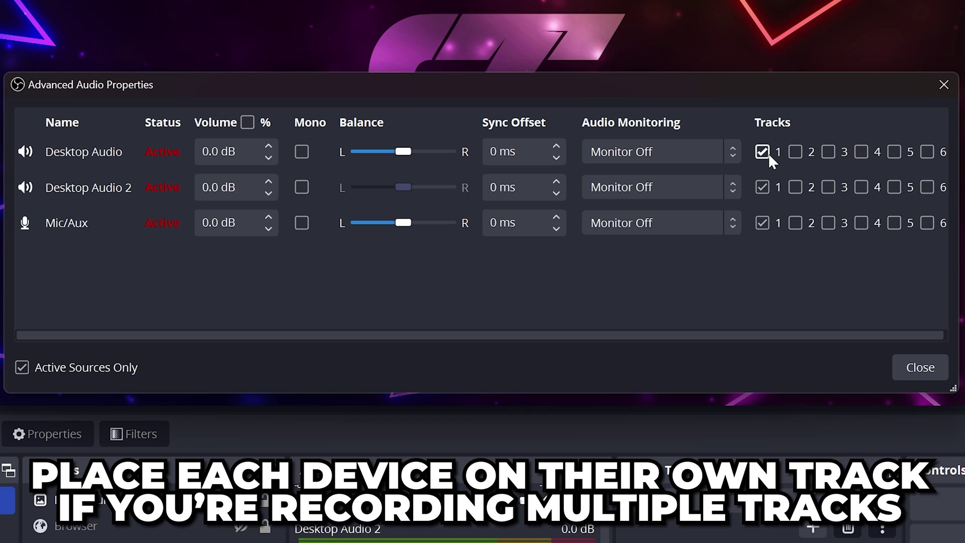
Route Desktop Audio, Desktop Audio 2 and Mic/Aux to tracks 1, 2 and 3.
click(763, 187)
click(763, 223)
click(795, 187)
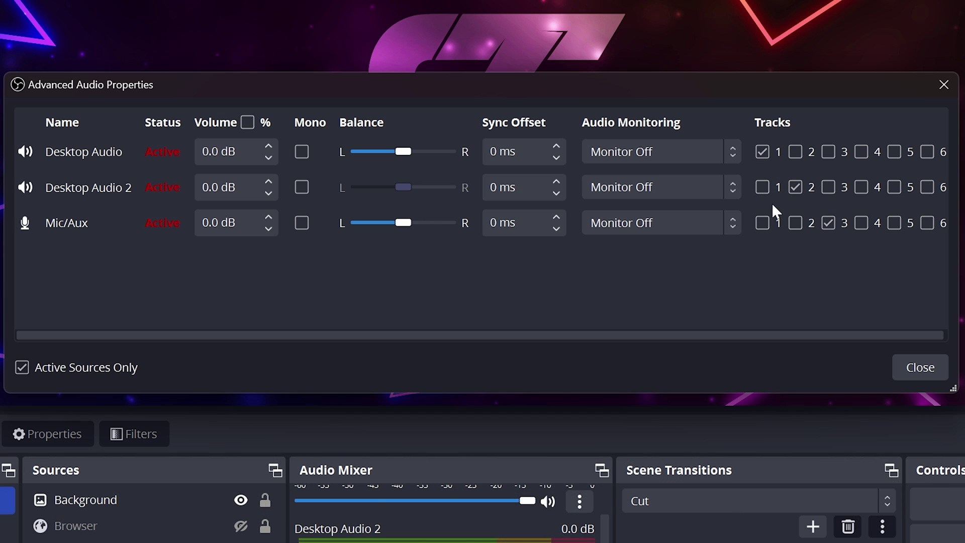
click(918, 367)
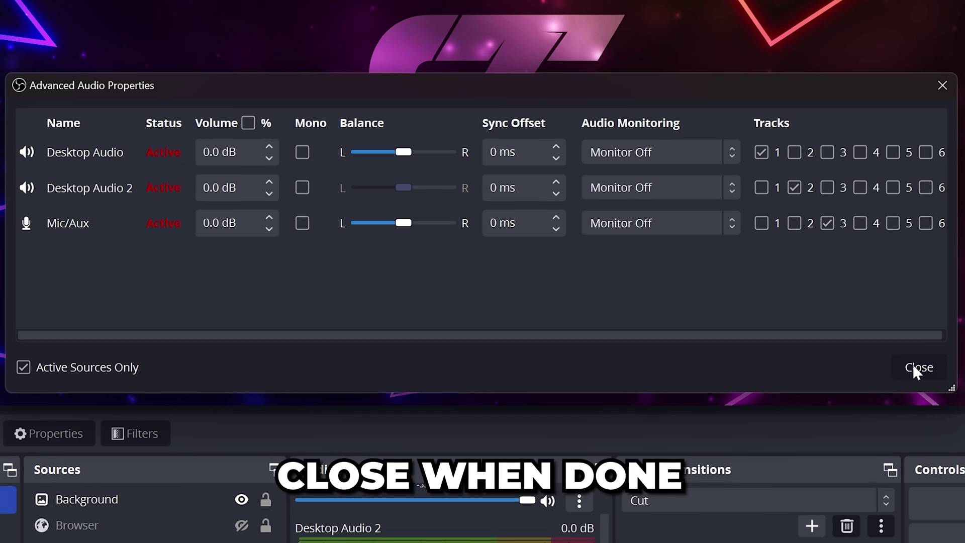